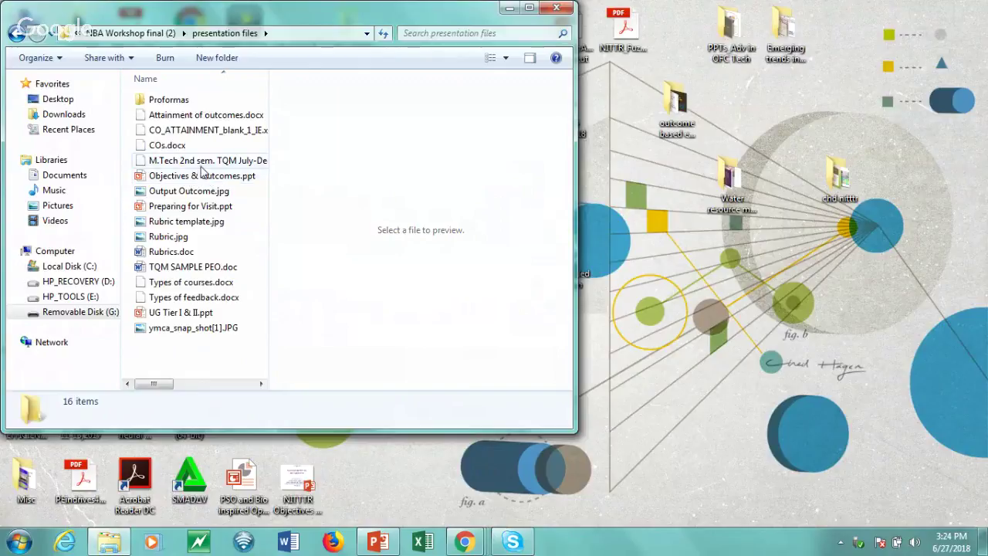
double_click(203, 161)
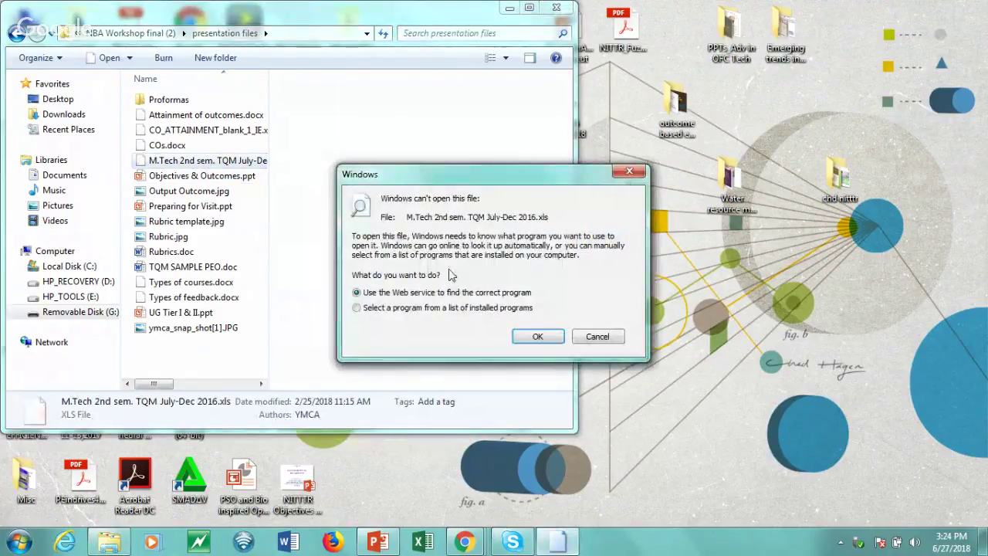
click(597, 337)
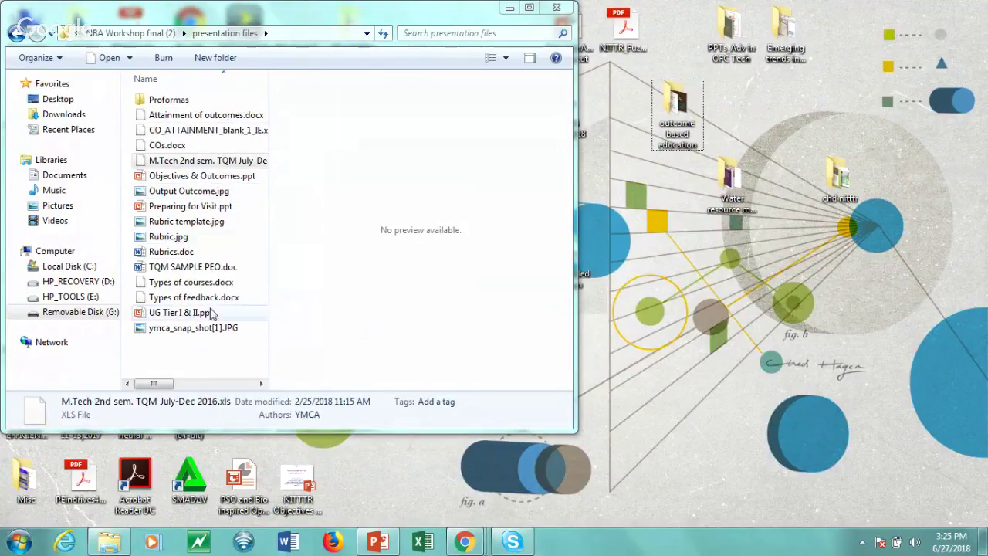
double_click(189, 161)
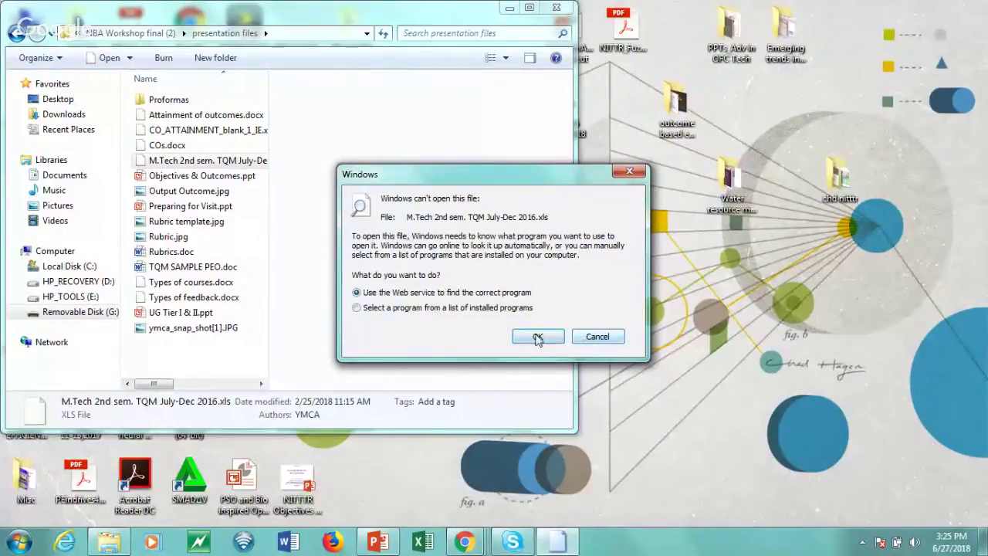
click(597, 337)
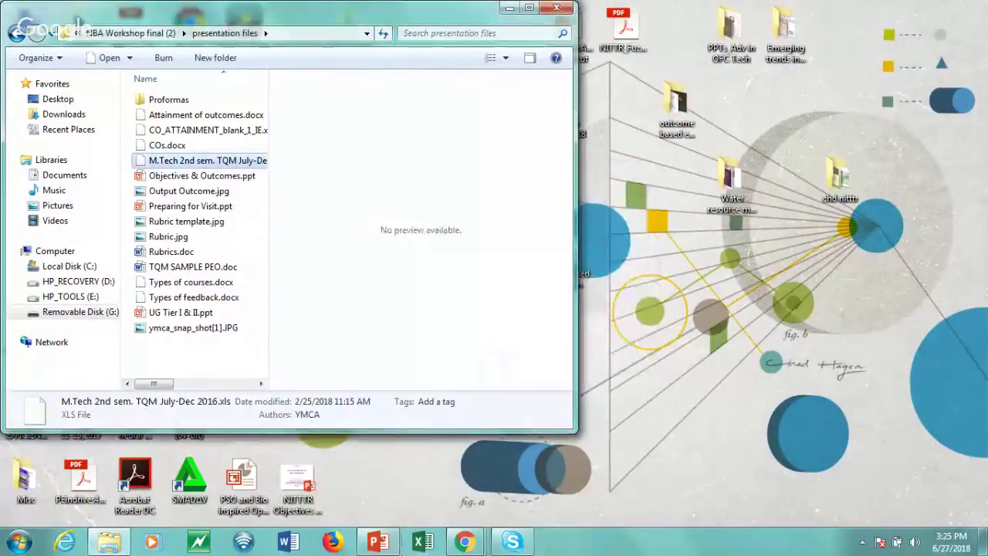
- Switch to Excel, maximize its window and bring up the options for opening an existing workbook
click(424, 542)
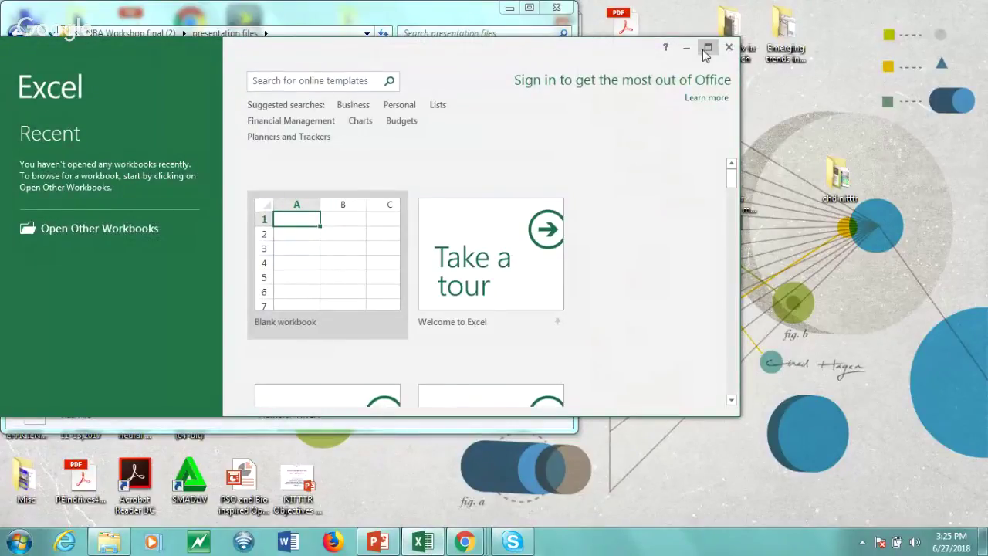
click(707, 48)
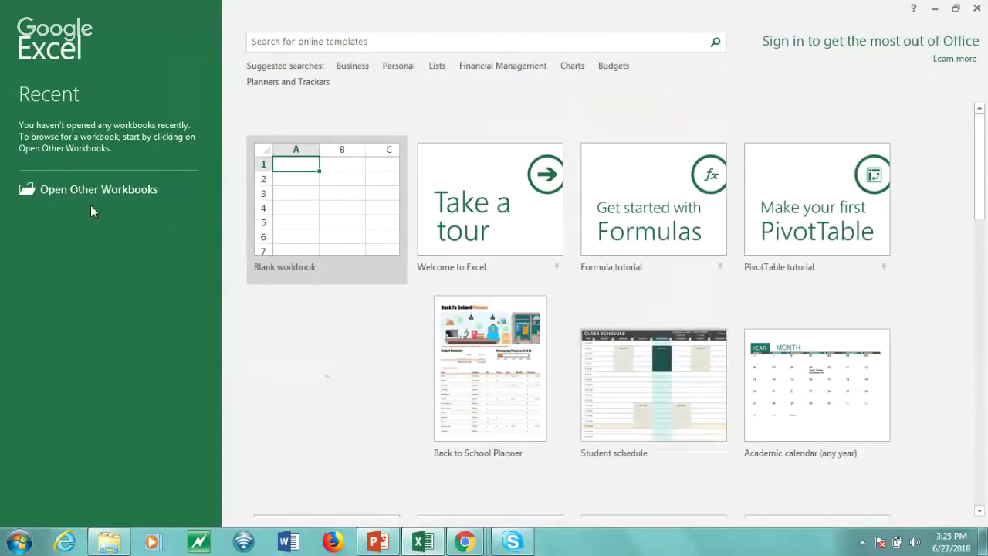
click(78, 190)
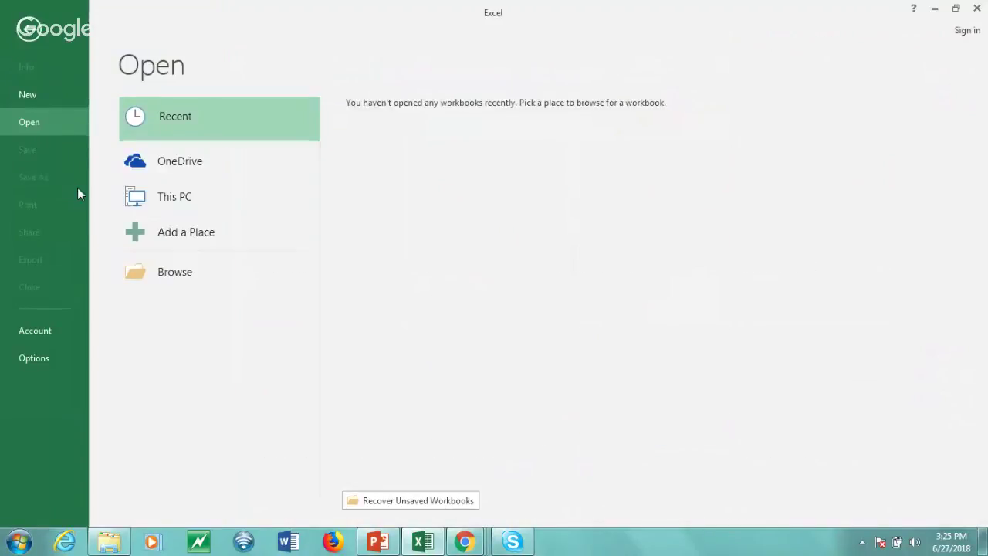
click(181, 199)
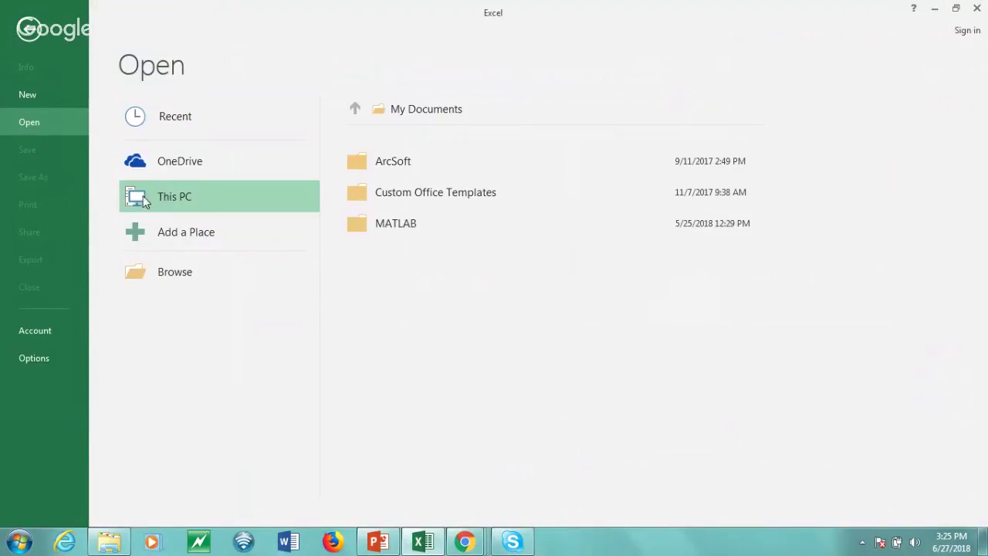
click(143, 200)
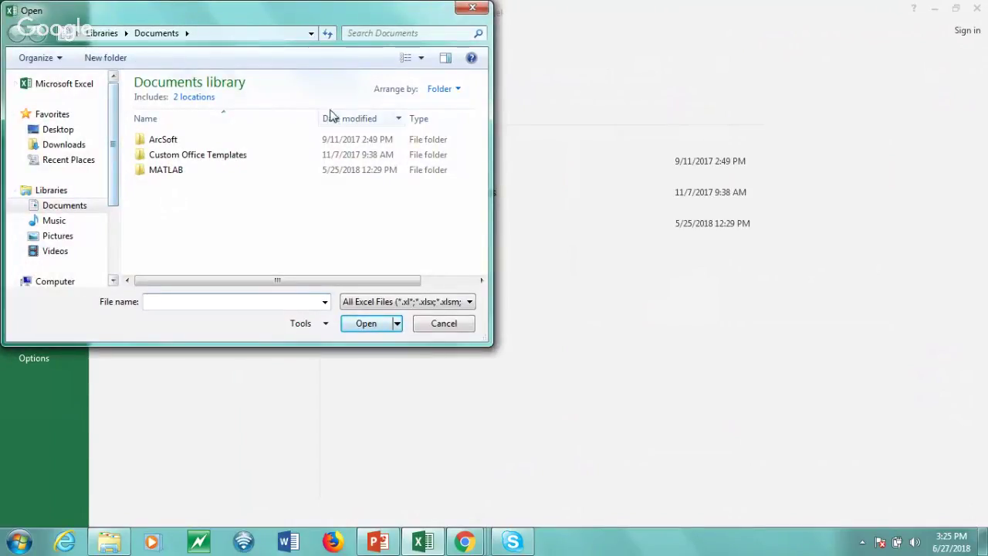
click(472, 8)
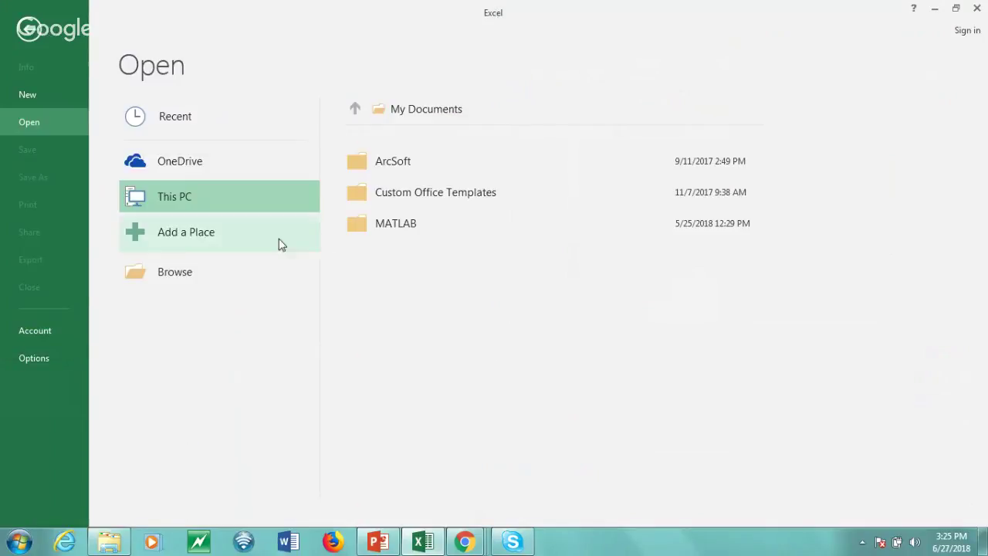
- Open the workbook "M.Tech 2nd sem. TQM July-Dec 2016.xls" from Removable Disk (G:), NBA Workshop final (2), presentation files
click(176, 272)
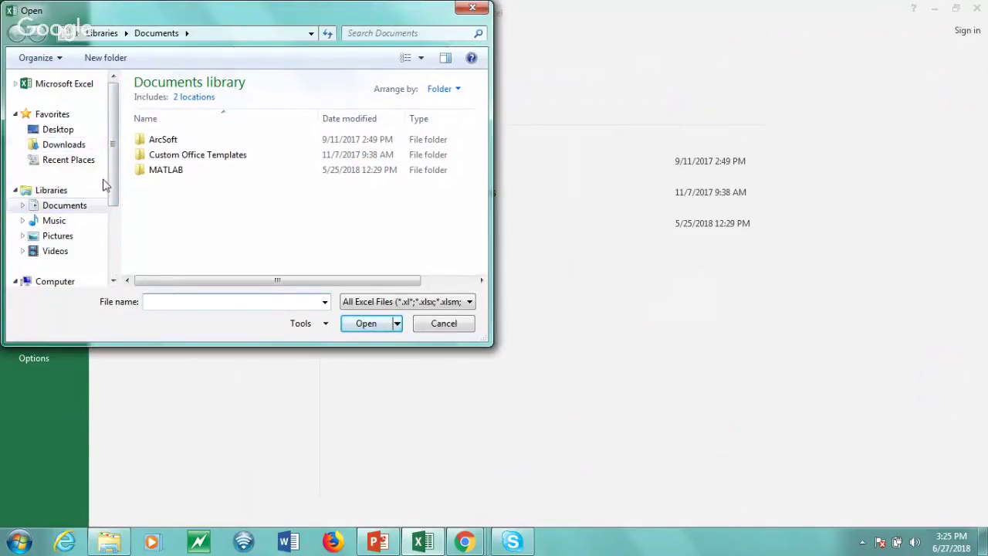
drag(113, 184, 82, 239)
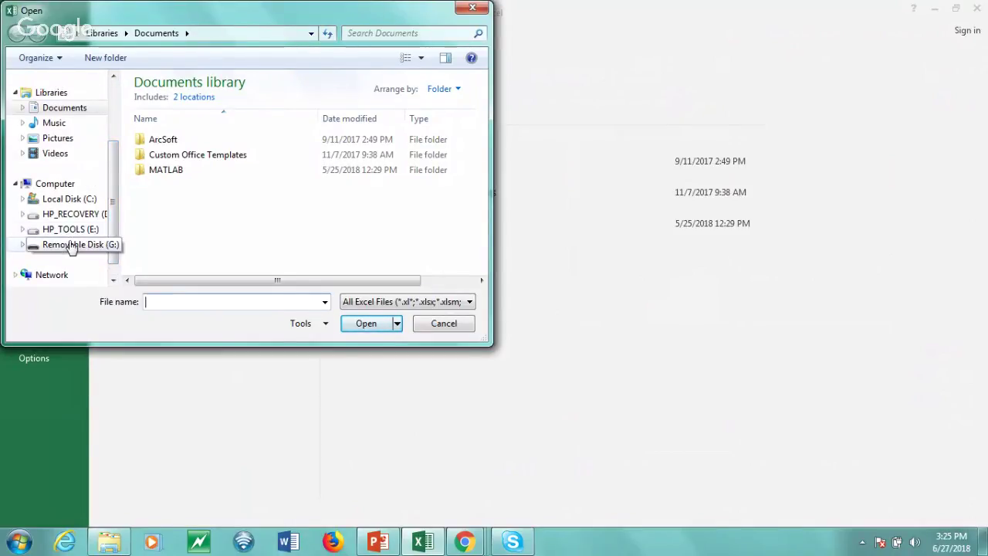
click(71, 245)
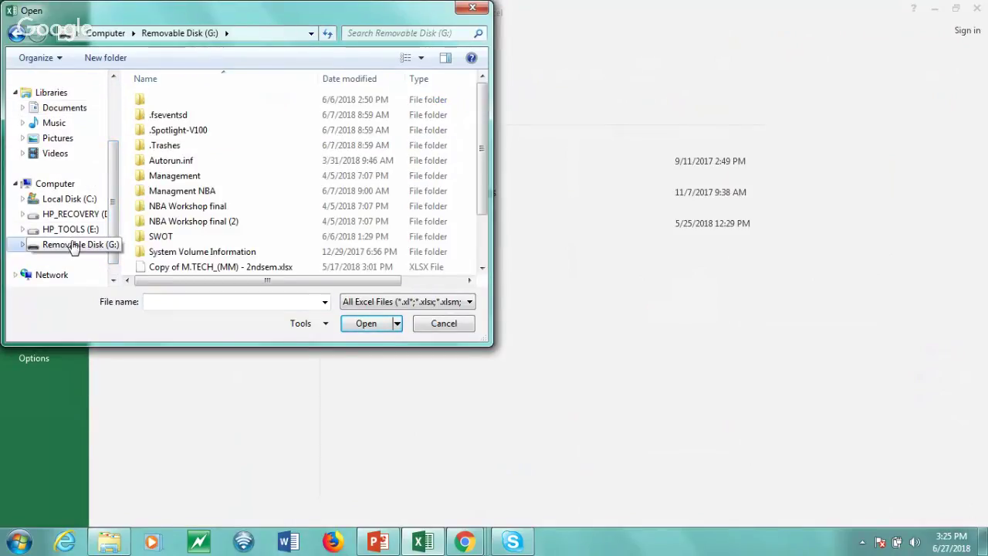
double_click(194, 223)
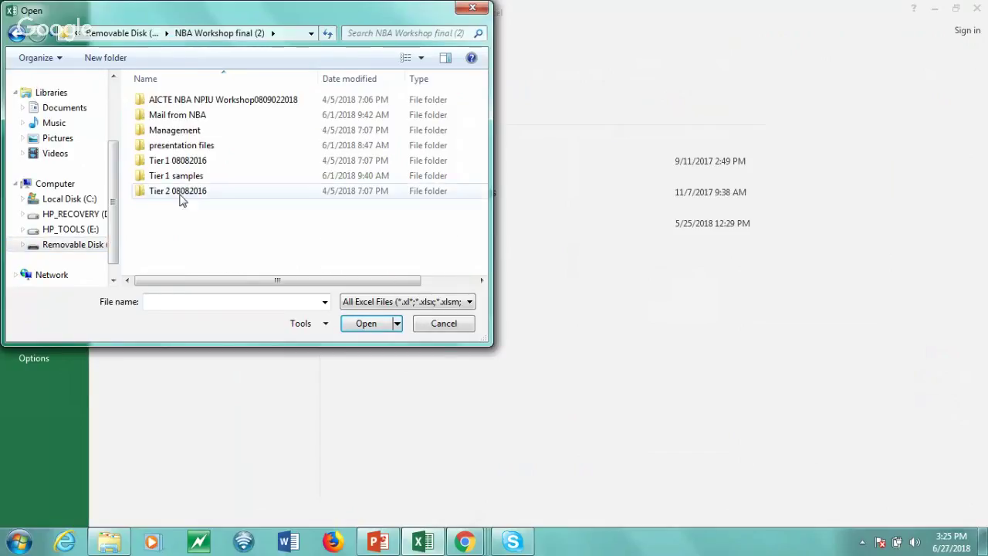
double_click(177, 150)
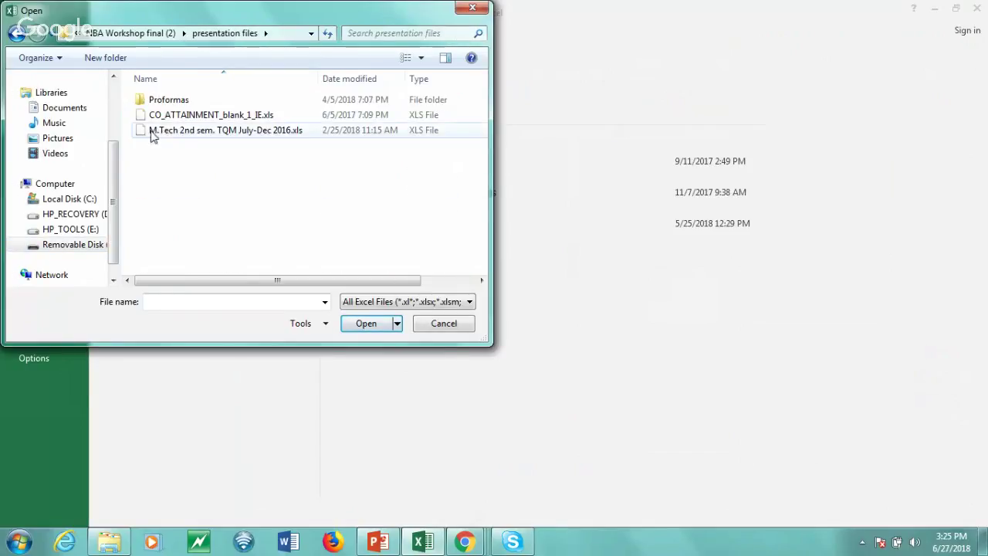
double_click(180, 131)
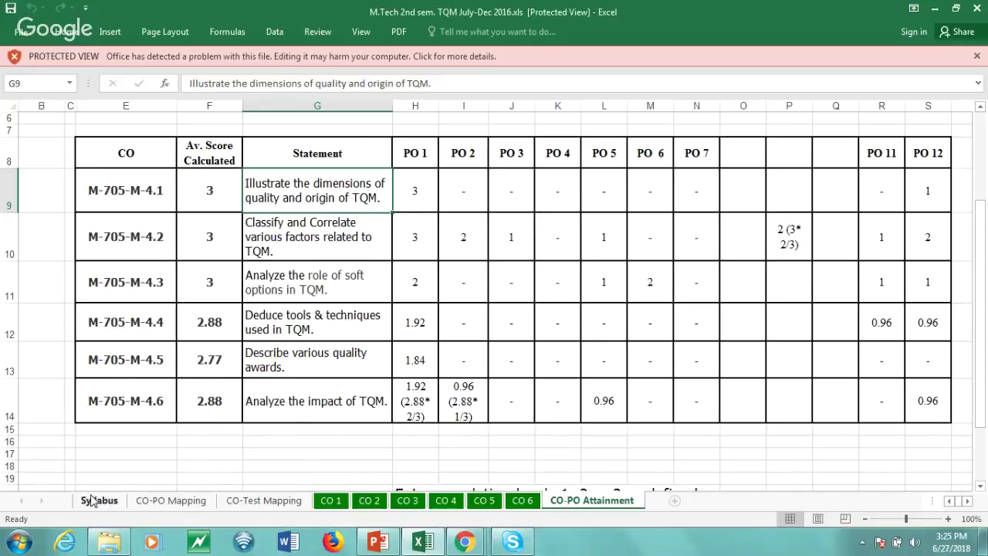
- Review the Total Quality Management syllabus sheet and the CO-PO Mapping sheet
click(94, 500)
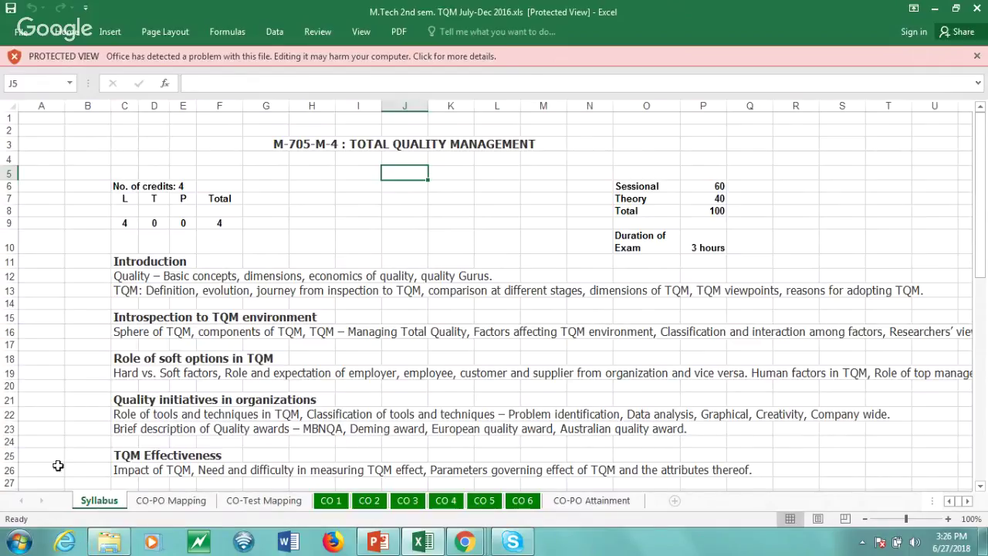
click(143, 502)
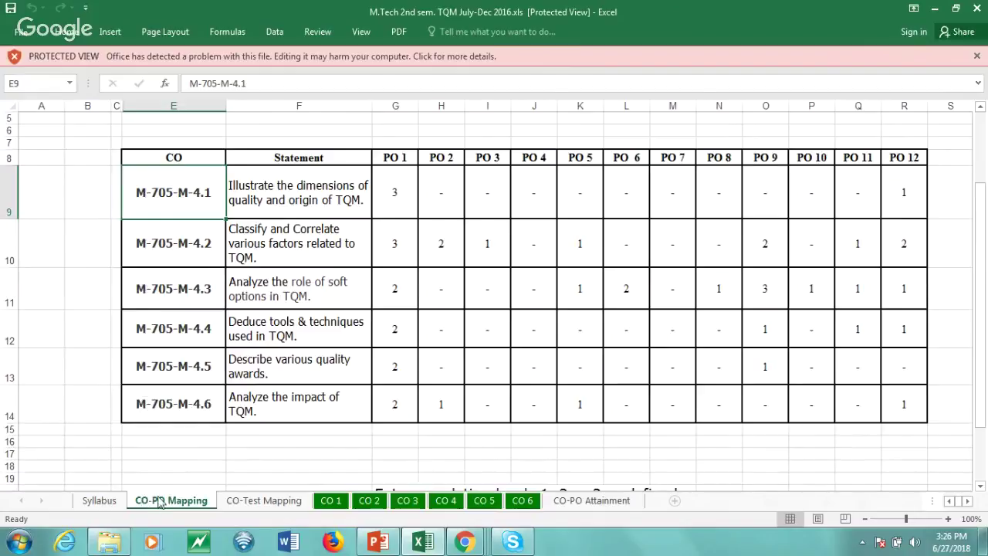
- Examine how the Test 1 and Test 2 questions map to course outcomes on the CO-Test Mapping sheet
click(255, 503)
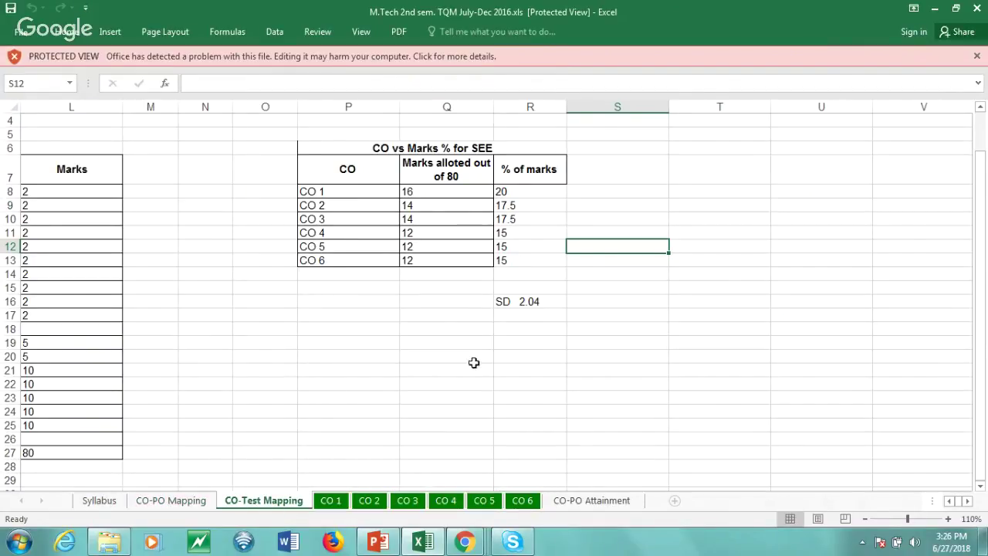
scroll(458, 352, up, 1)
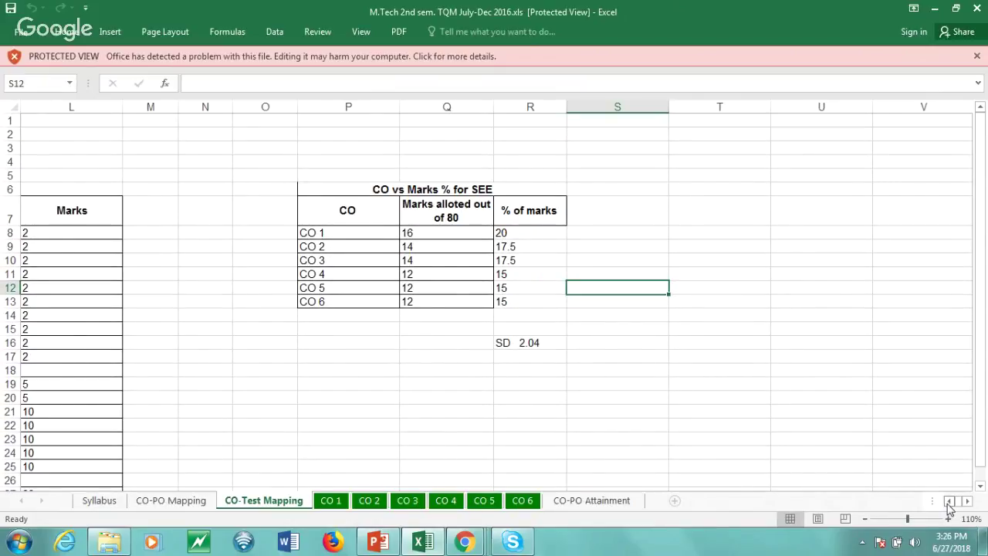
drag(950, 501, 949, 500)
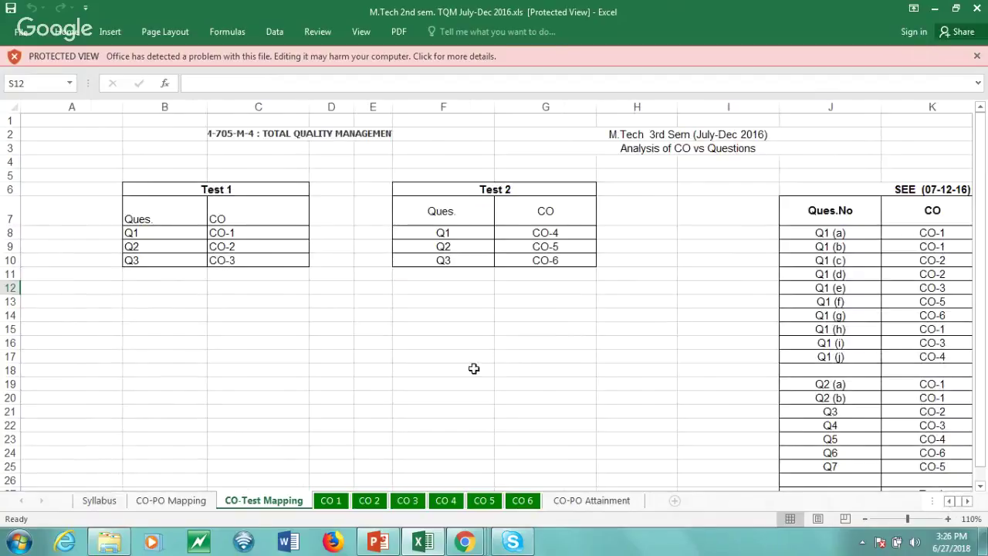
scroll(300, 302, down, 1)
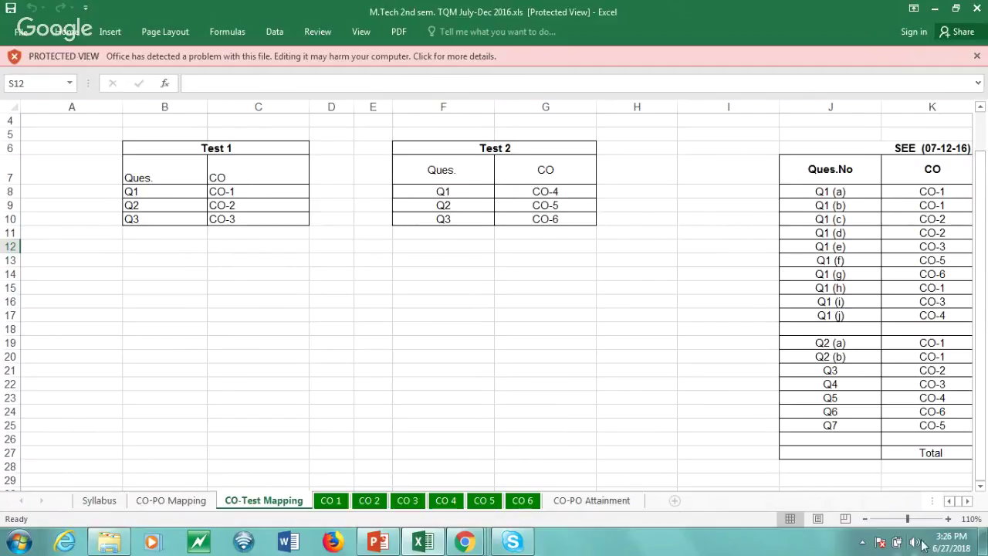
- Examine the SEE question marks, the CO vs Marks % table and its SD cell on the CO-Test Mapping sheet
click(966, 501)
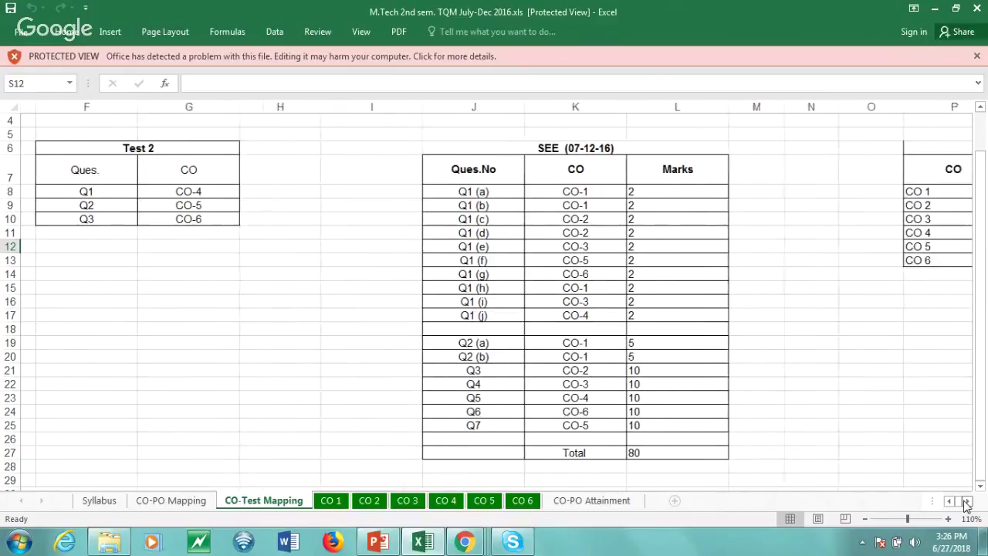
scroll(708, 409, down, 1)
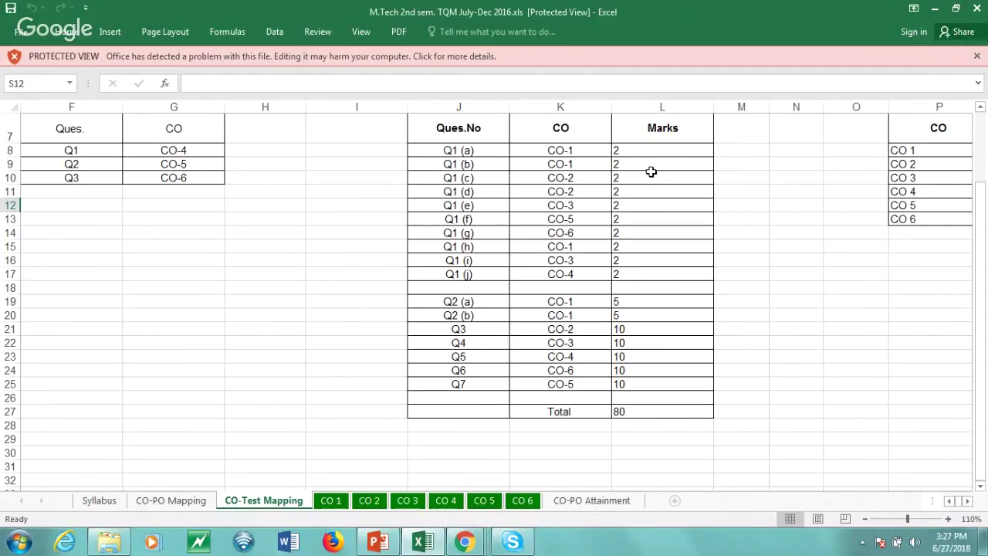
double_click(967, 501)
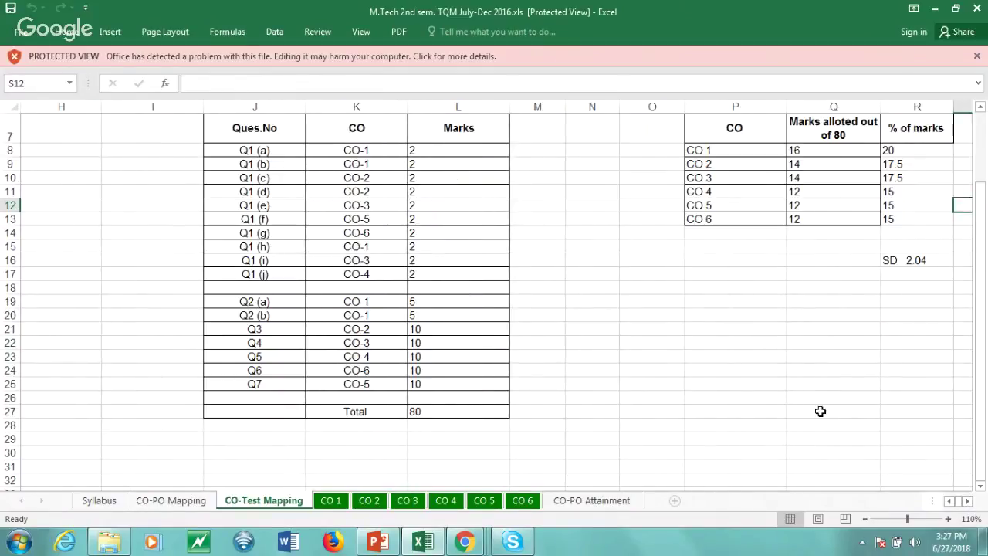
scroll(750, 332, up, 1)
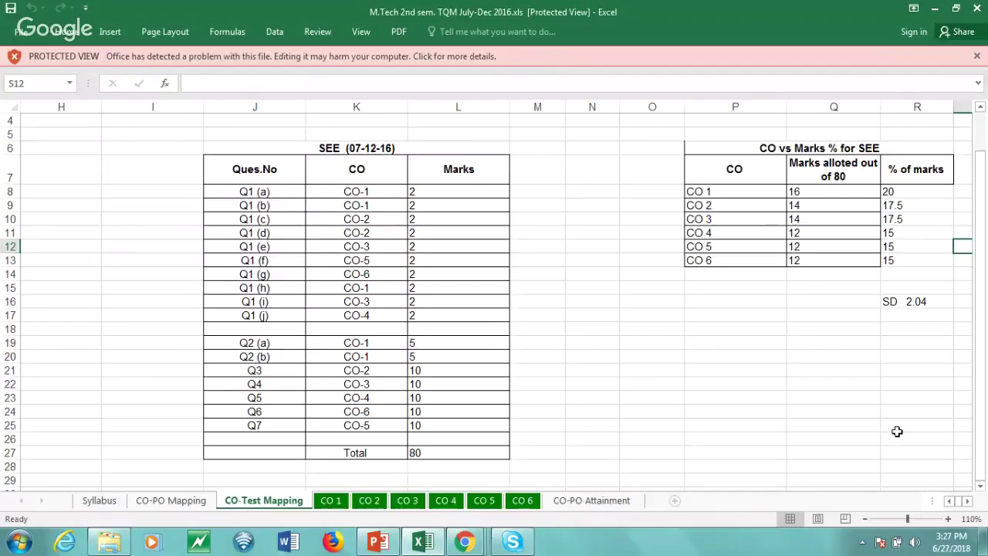
click(966, 501)
click(966, 502)
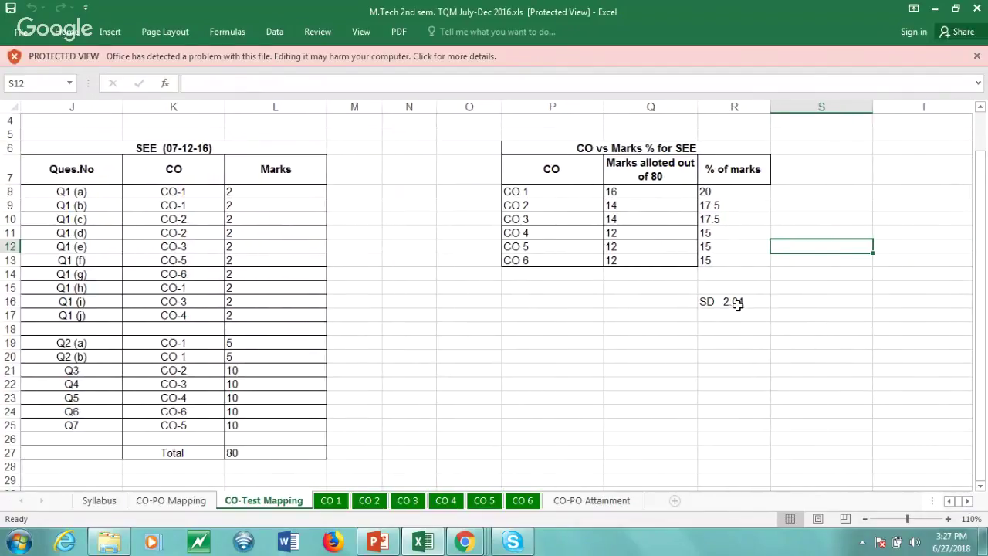
click(737, 302)
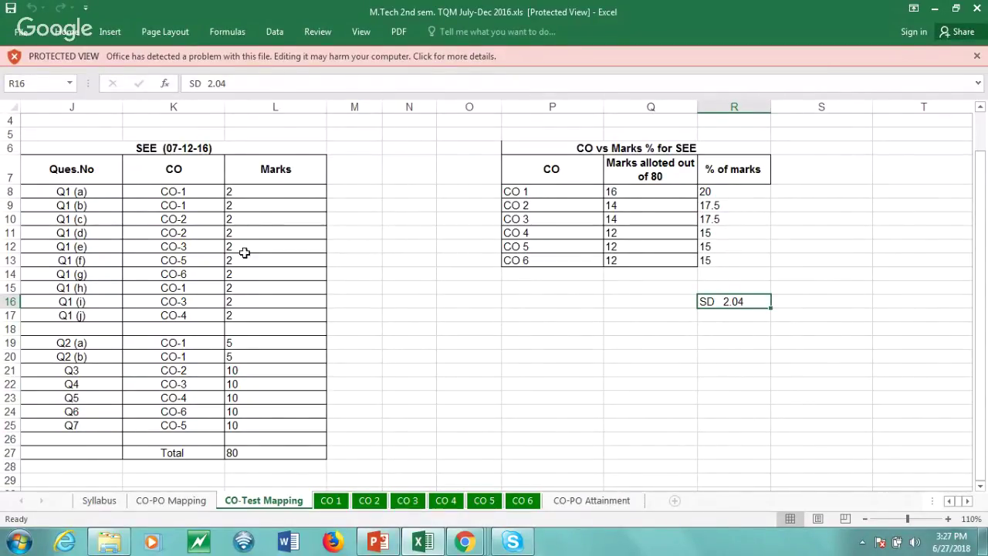
- Examine the CO 1 sheet's student roll numbers, attainment marks and scores, and the score criteria beside them
click(332, 501)
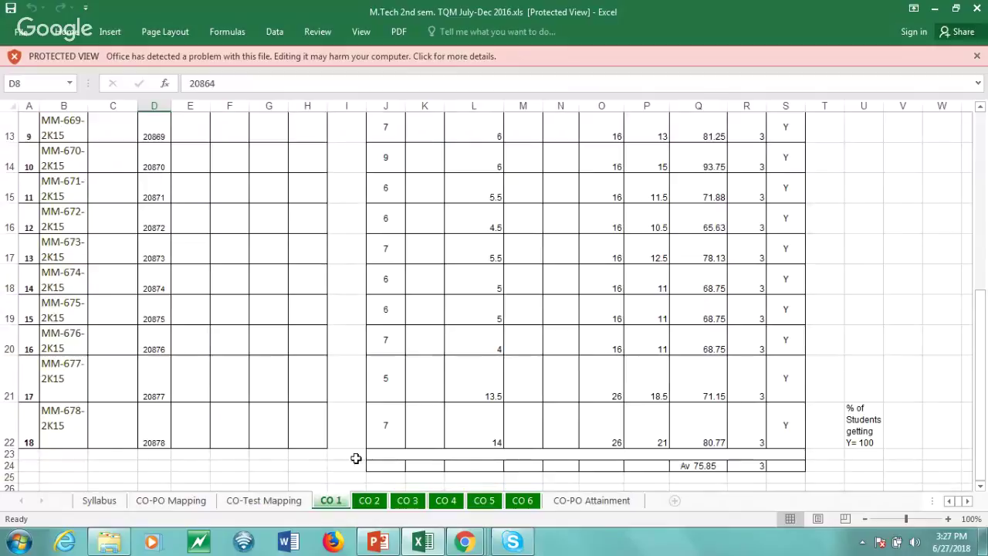
scroll(792, 405, up, 2)
scroll(771, 397, up, 2)
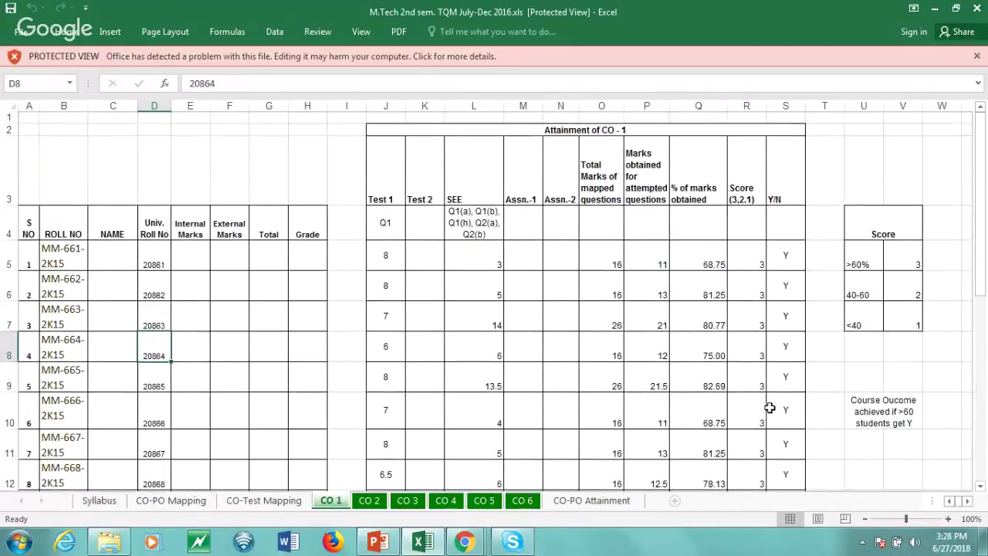
scroll(569, 337, down, 1)
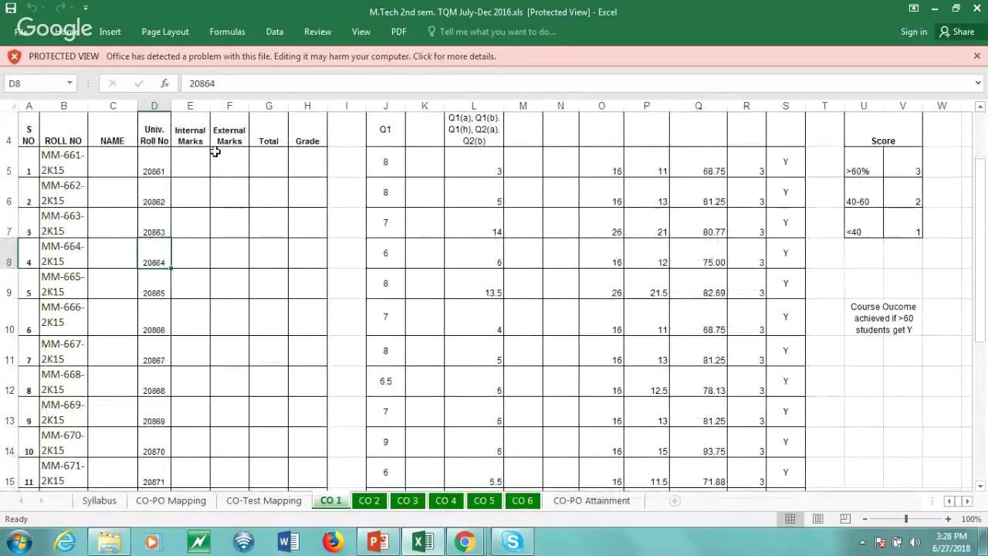
click(48, 171)
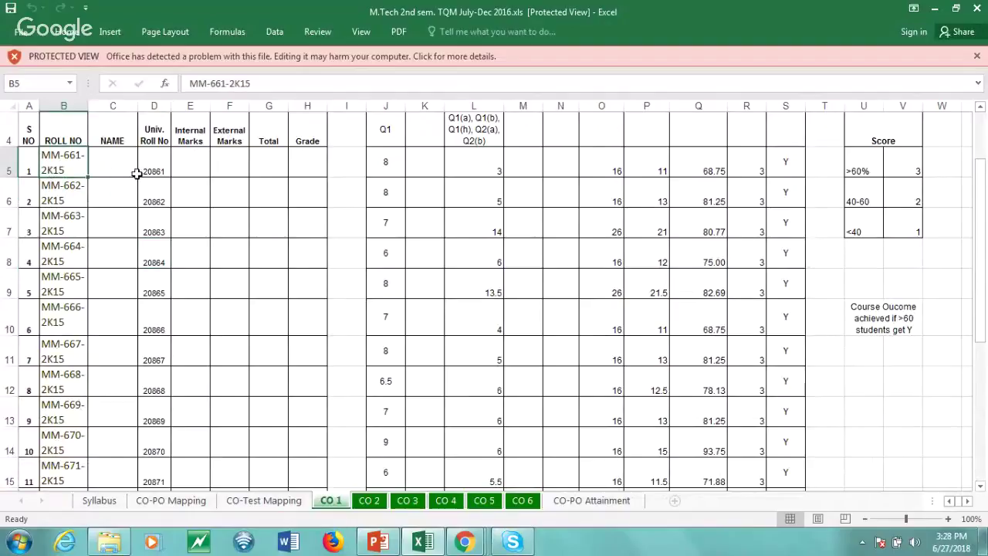
scroll(444, 191, up, 1)
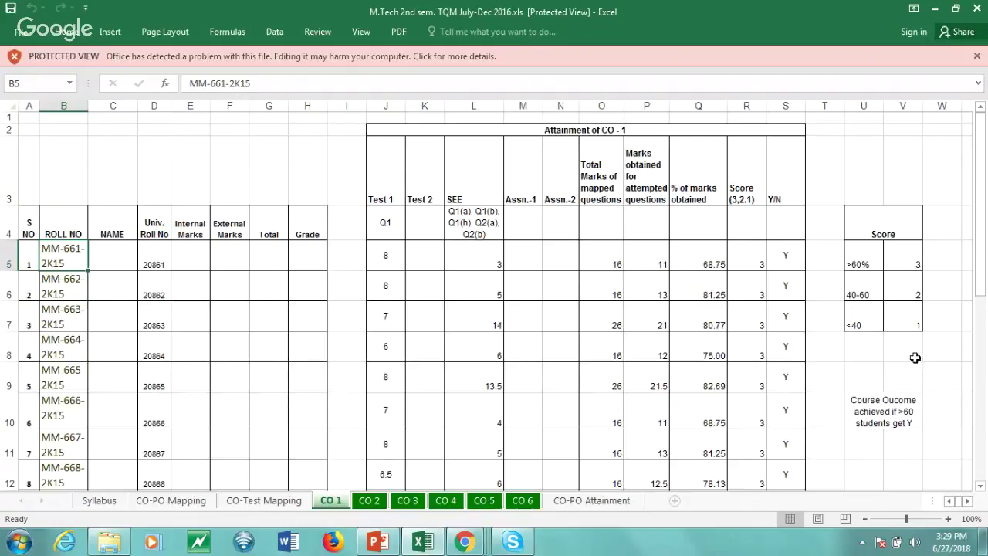
click(969, 501)
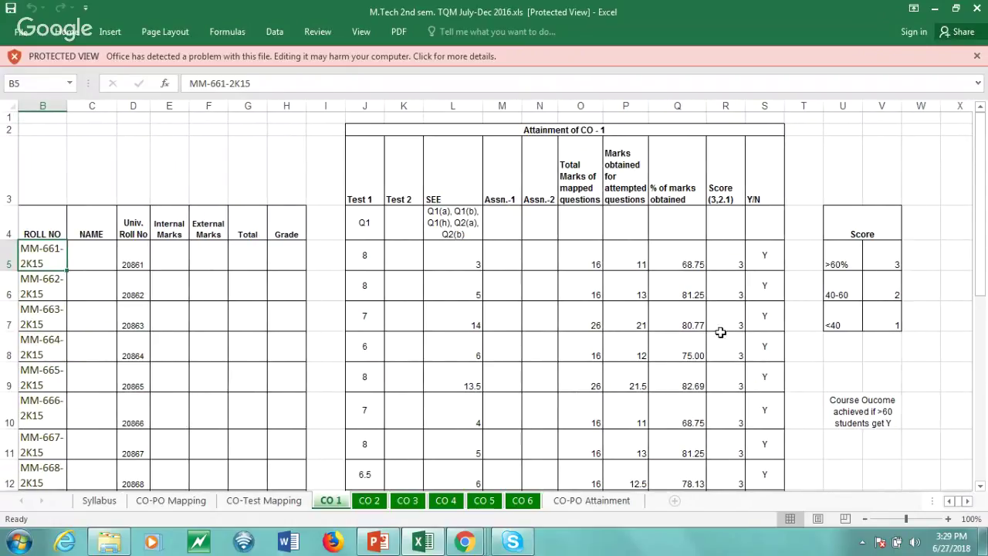
scroll(722, 336, down, 1)
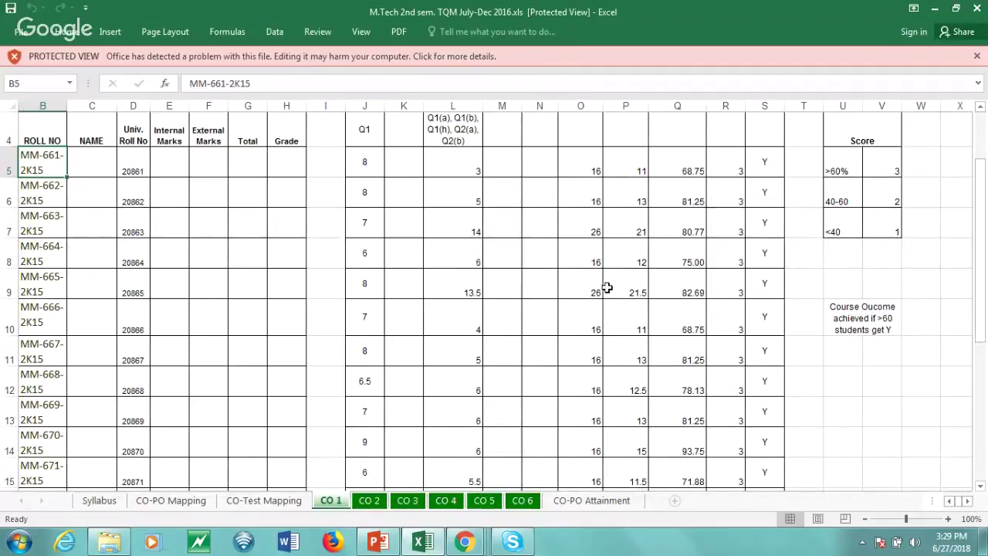
- Check the CO 1 sheet's scores and Y/N entries down to the average row and the percentage of students getting Y
scroll(785, 283, up, 1)
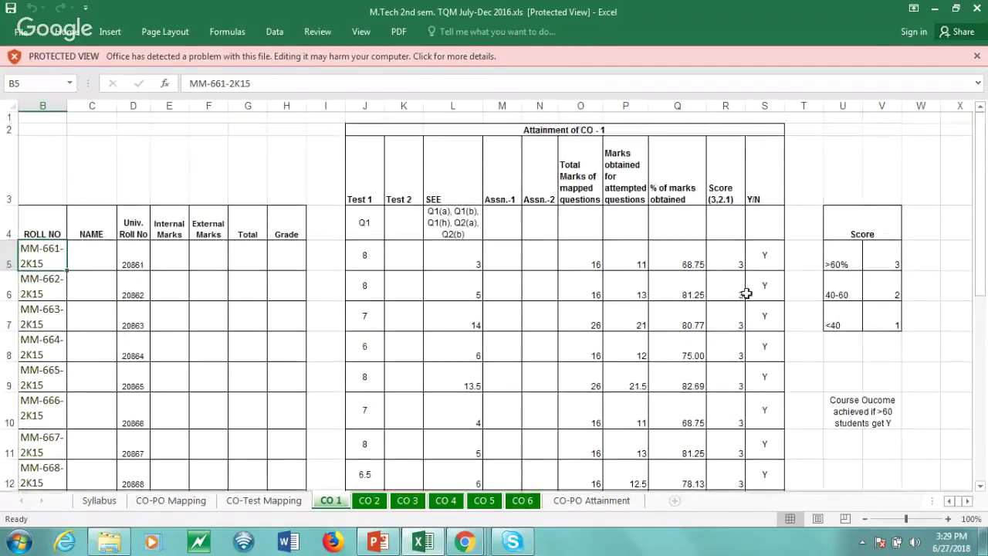
scroll(764, 294, down, 1)
scroll(744, 304, down, 1)
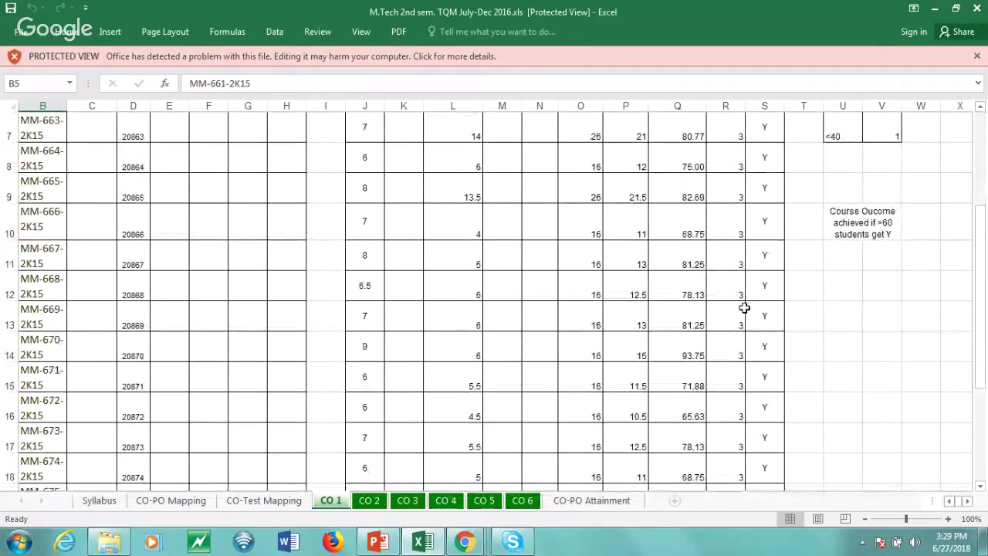
scroll(744, 307, down, 3)
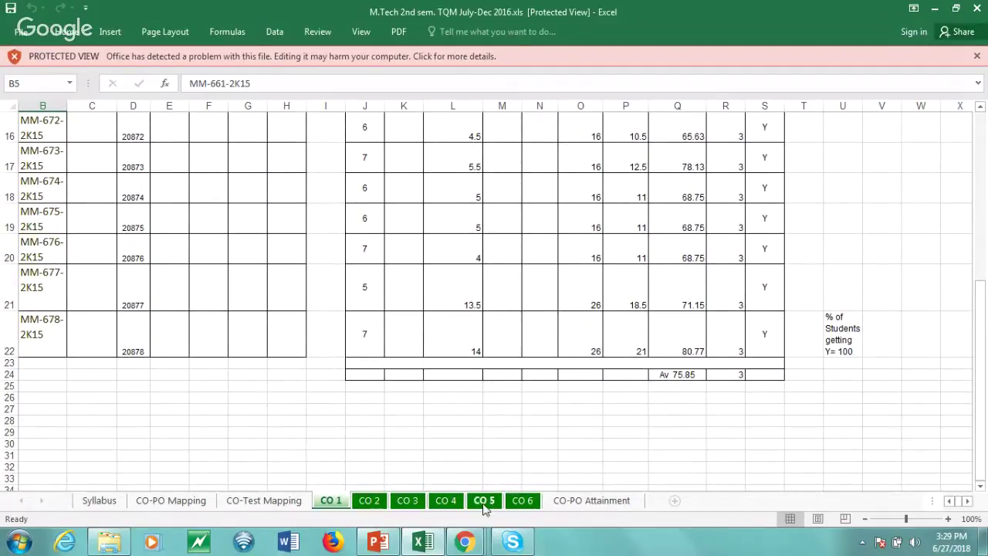
- Review the CO 5 sheet's attainment table from its column headings down to the average score and percentage of students getting Y
click(486, 504)
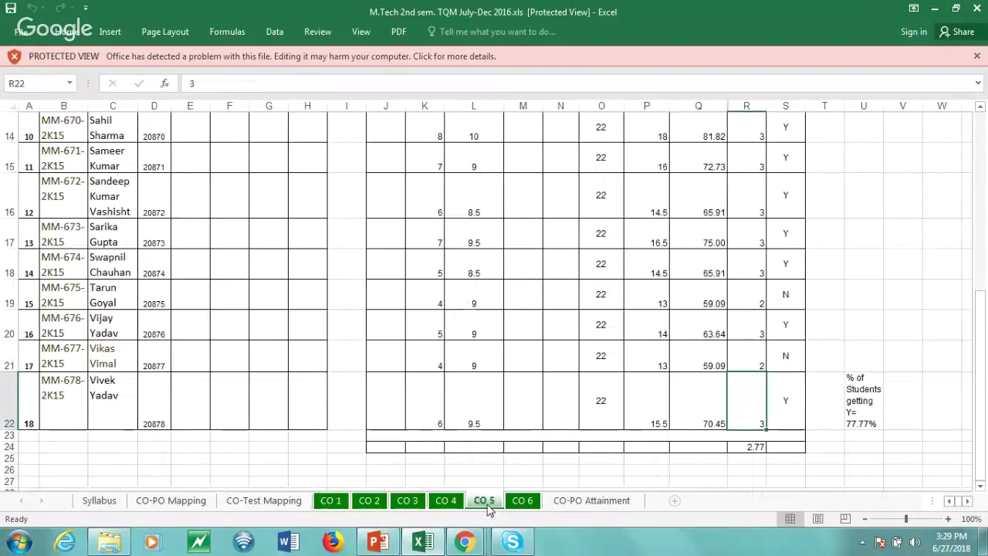
scroll(636, 439, up, 2)
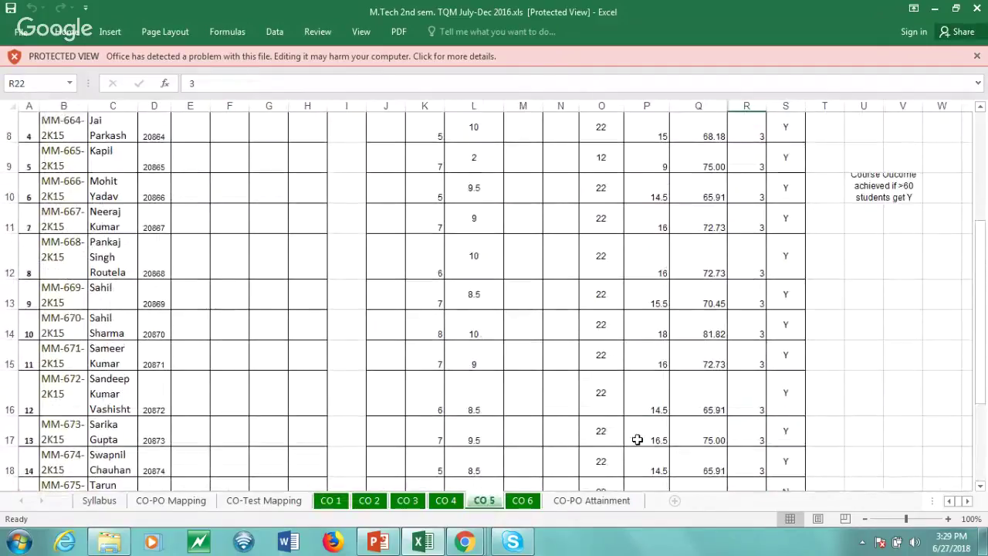
scroll(633, 439, up, 1)
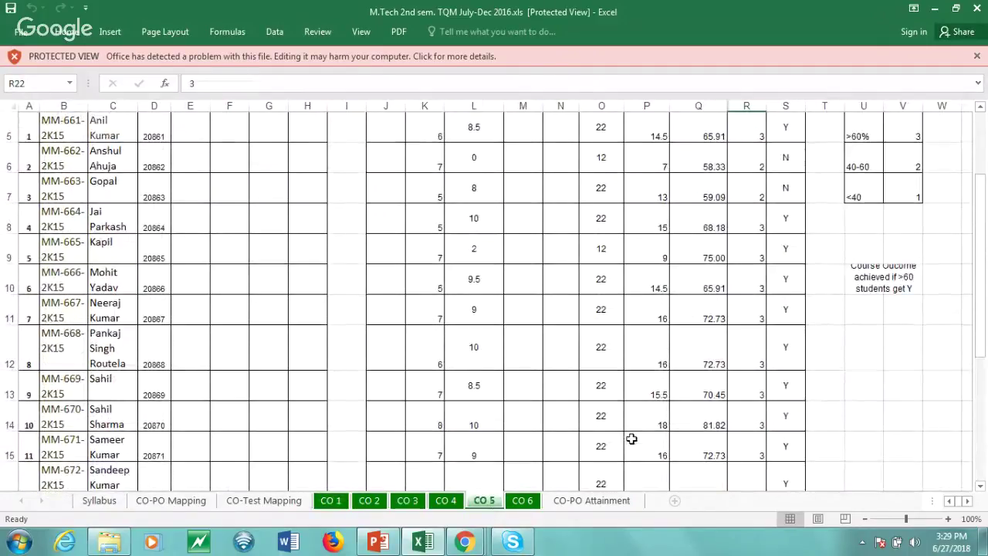
scroll(761, 366, up, 2)
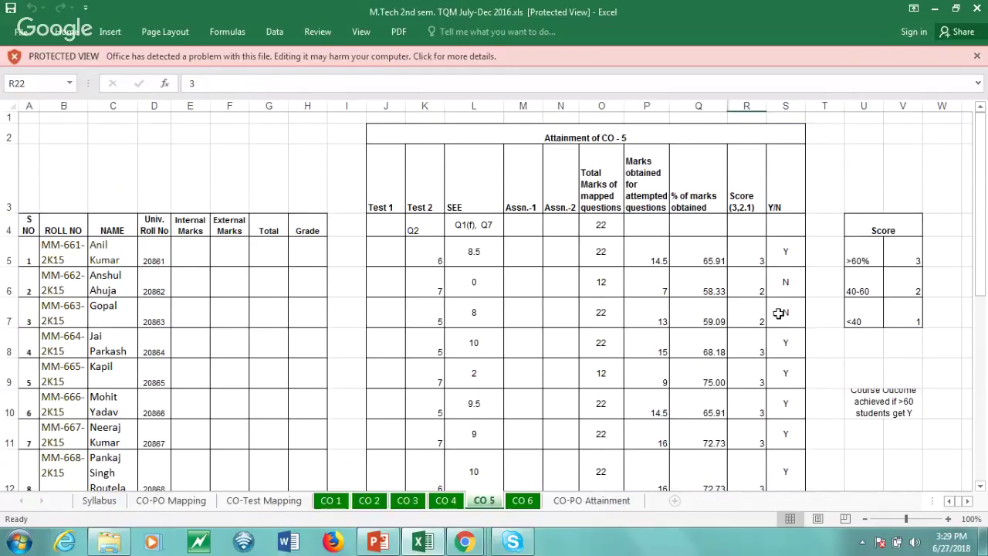
scroll(737, 378, down, 5)
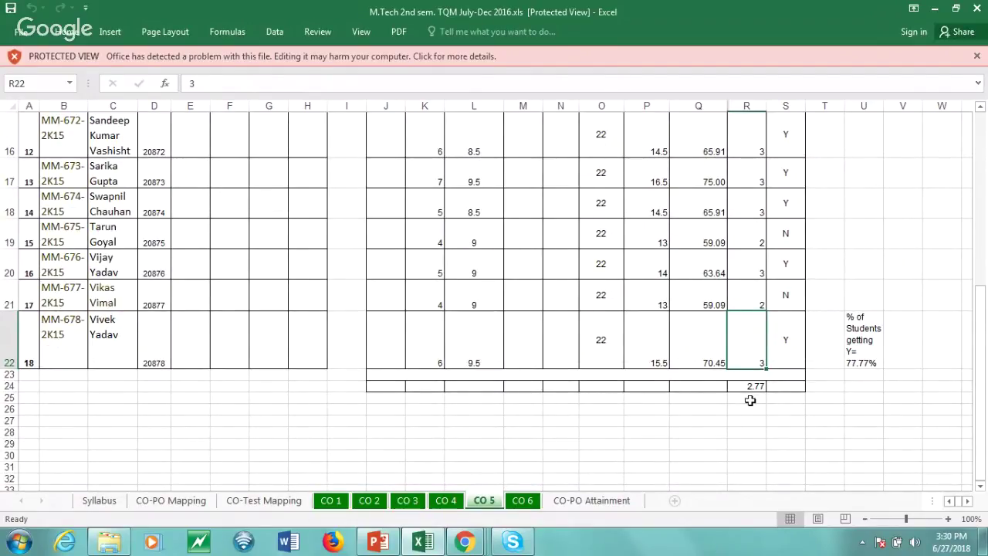
- Compare the total marks of mapped questions in O4:O6 on the CO 5 sheet with the second student's Test 2 and obtained marks
scroll(758, 398, up, 3)
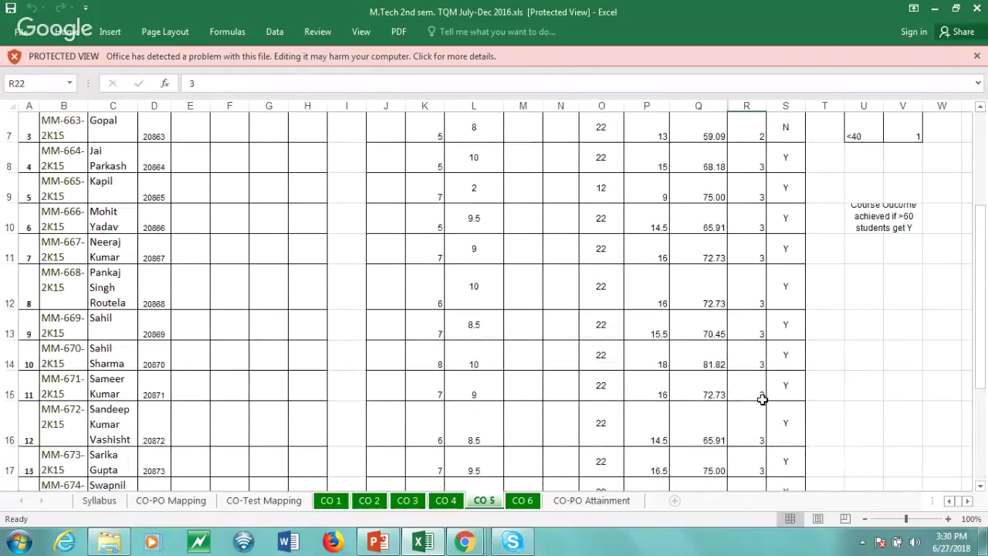
scroll(761, 398, up, 1)
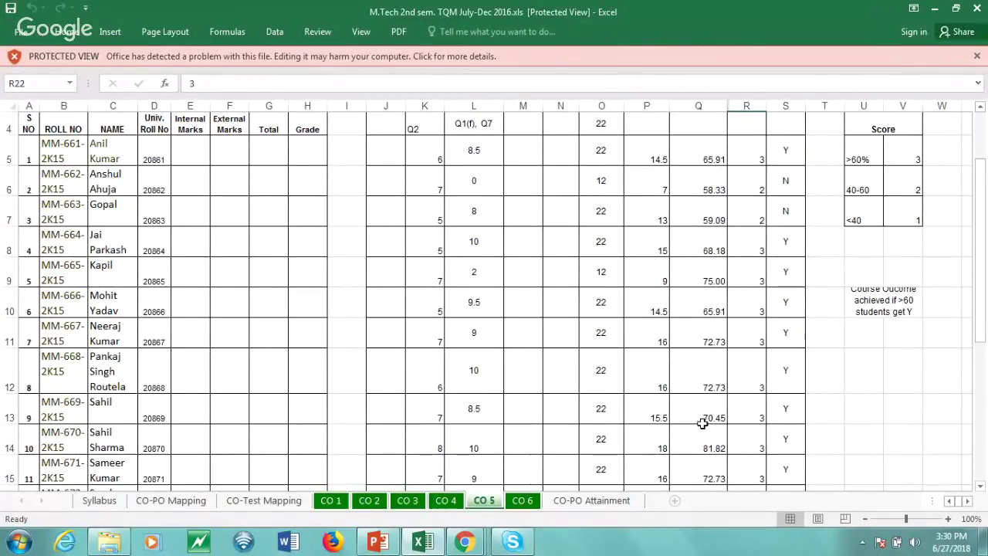
scroll(696, 424, up, 1)
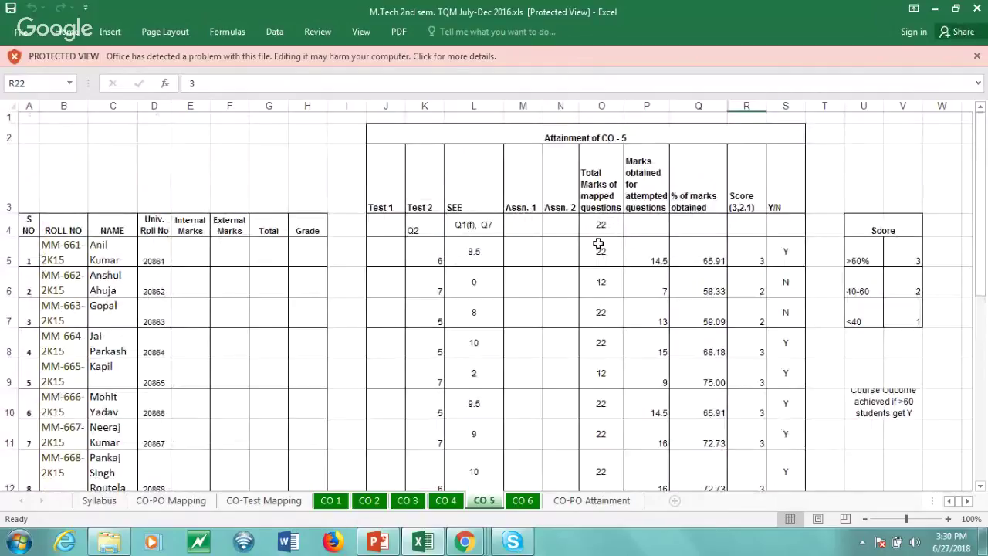
click(606, 225)
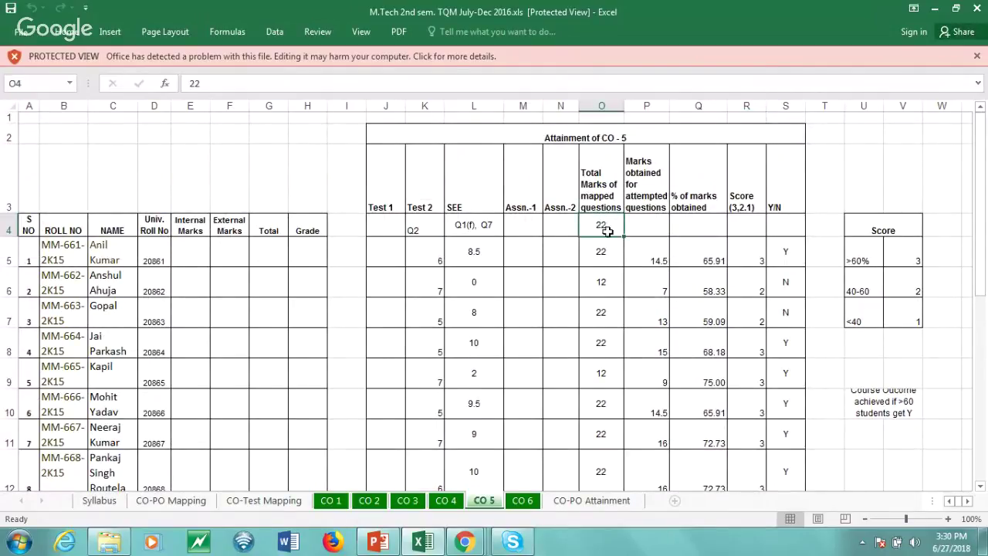
click(607, 253)
click(608, 288)
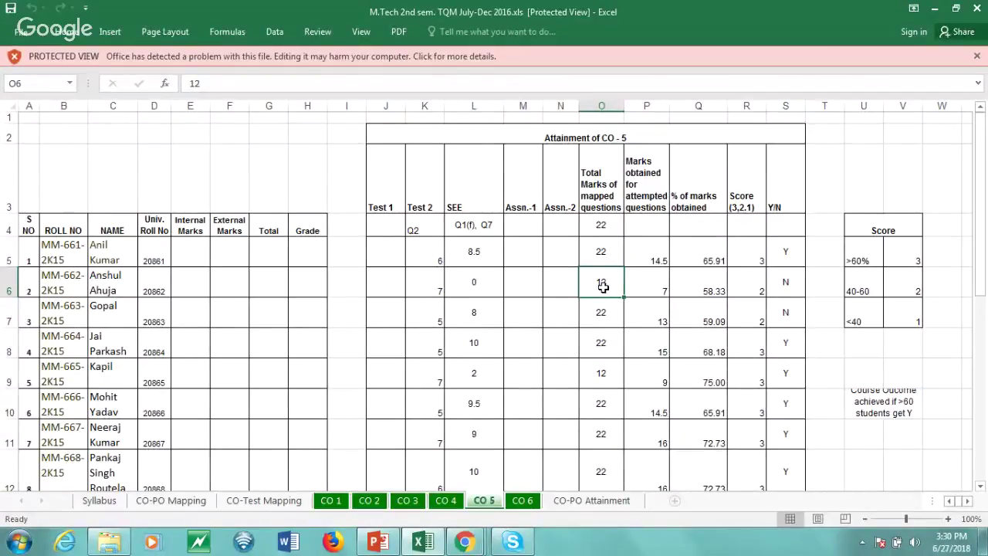
click(432, 290)
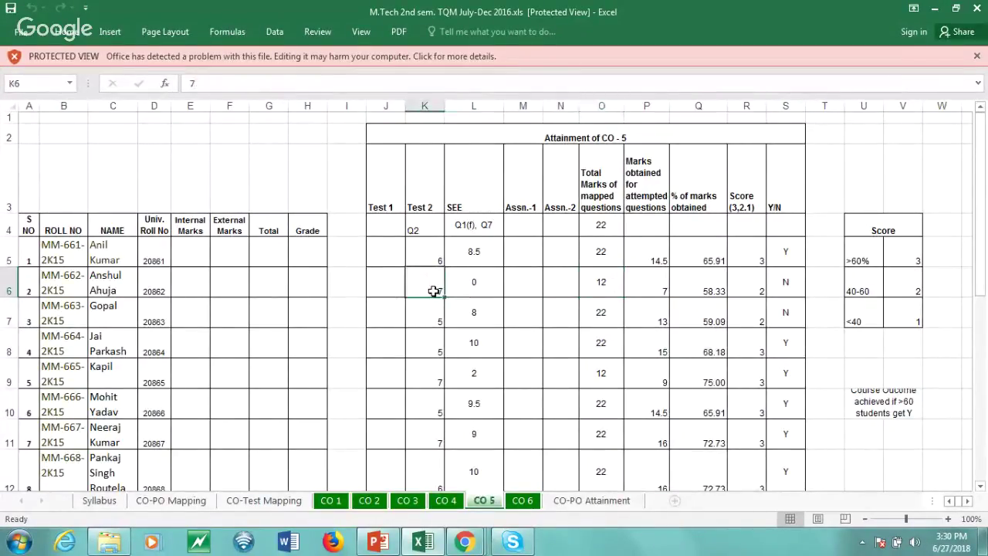
click(656, 289)
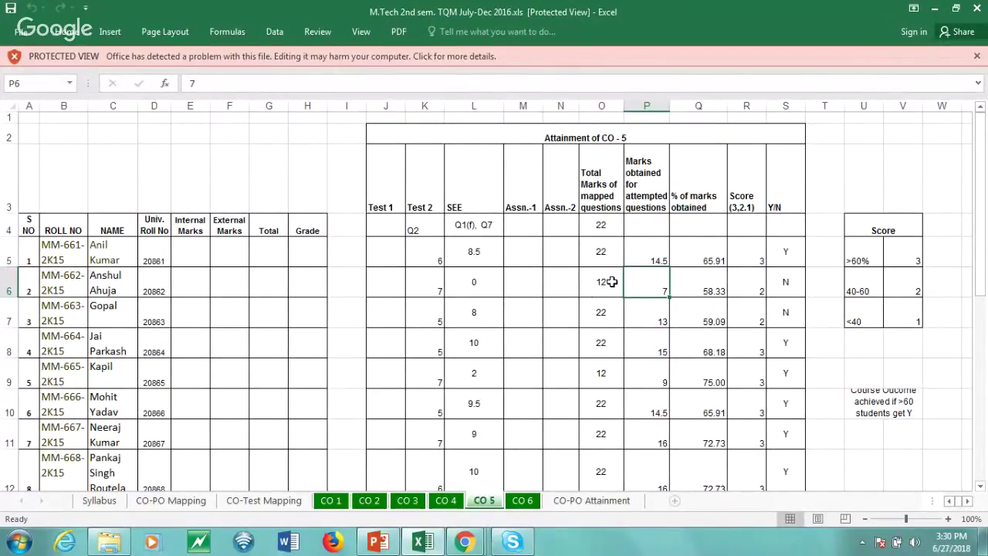
scroll(605, 284, down, 1)
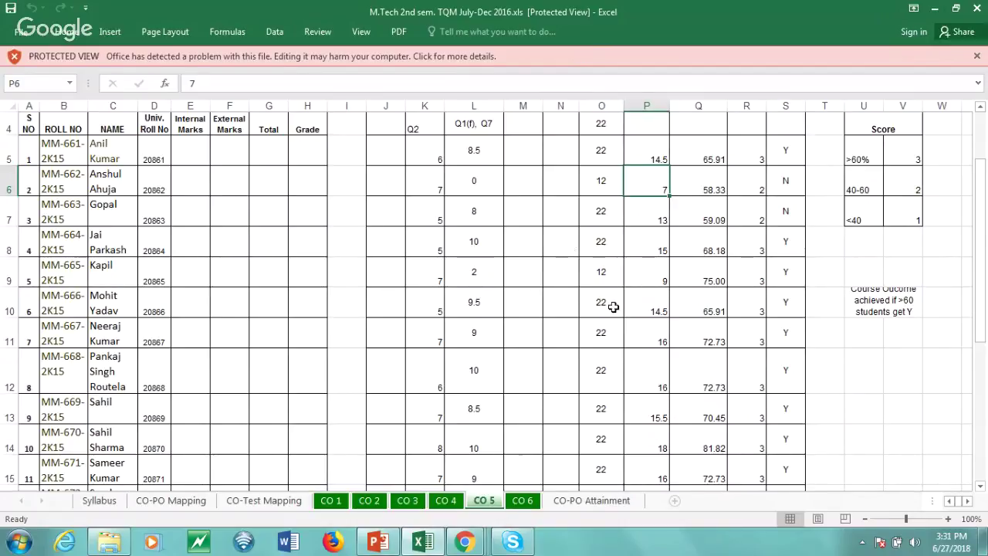
scroll(610, 302, down, 1)
scroll(609, 303, down, 1)
scroll(610, 313, up, 3)
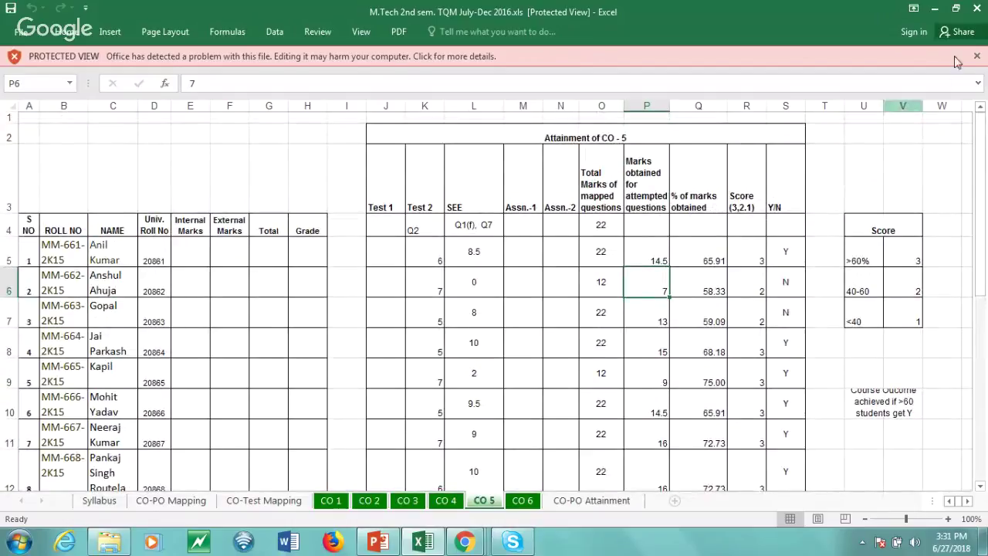
- Close the TQM workbook and the presentation files folder, and switch to Objectives & Outcomes.ppt in PowerPoint
click(978, 9)
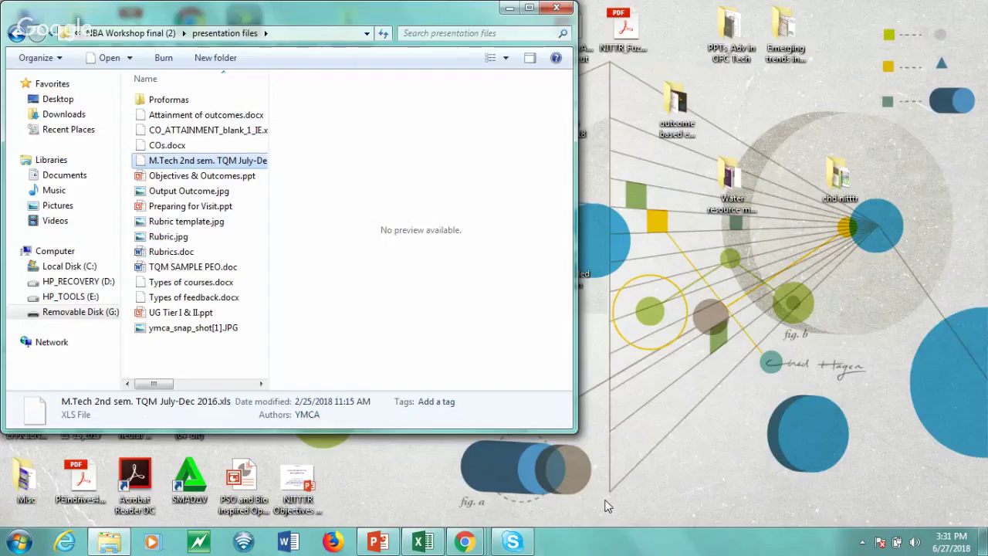
click(563, 8)
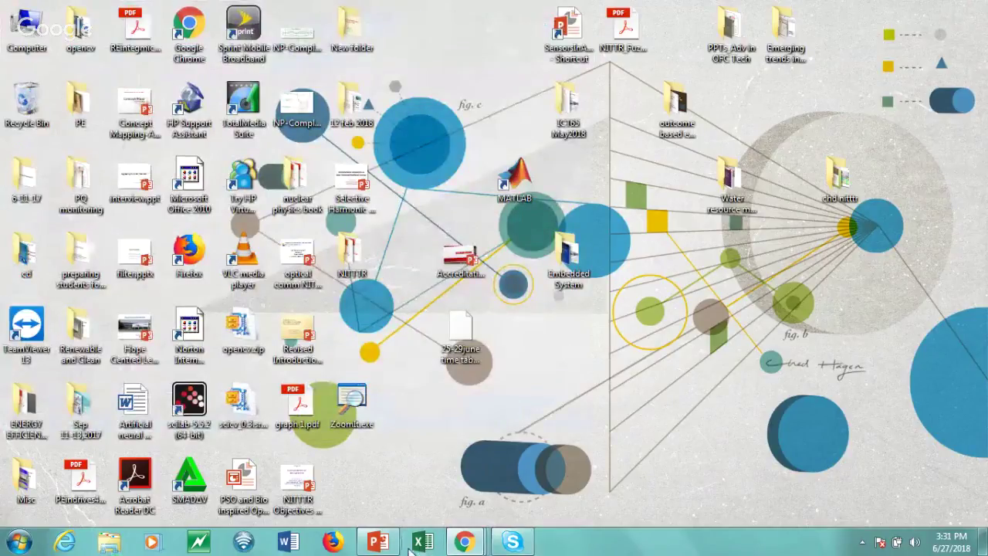
click(376, 544)
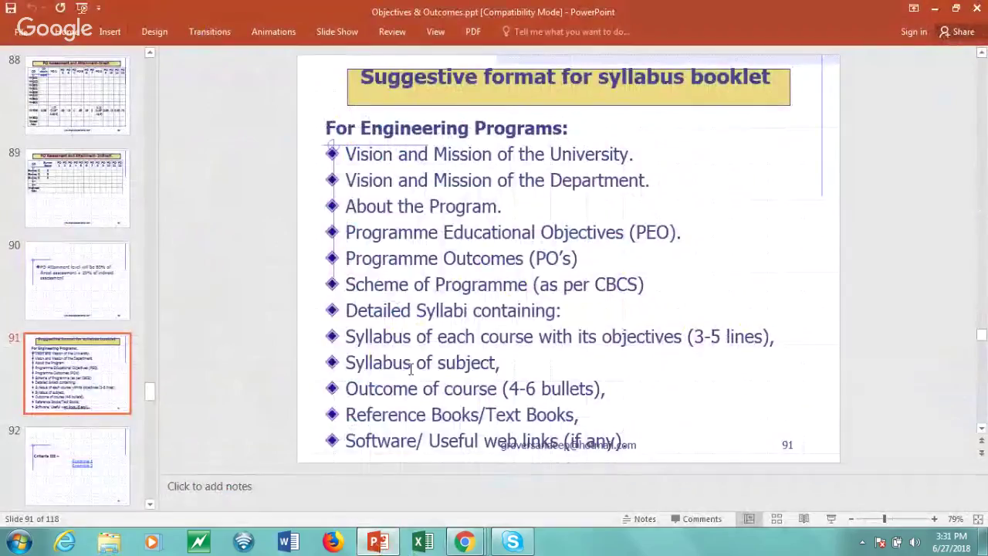
- Go to slide 95, "What is Rubrics?", and start the slide show from that slide
scroll(101, 403, down, 3)
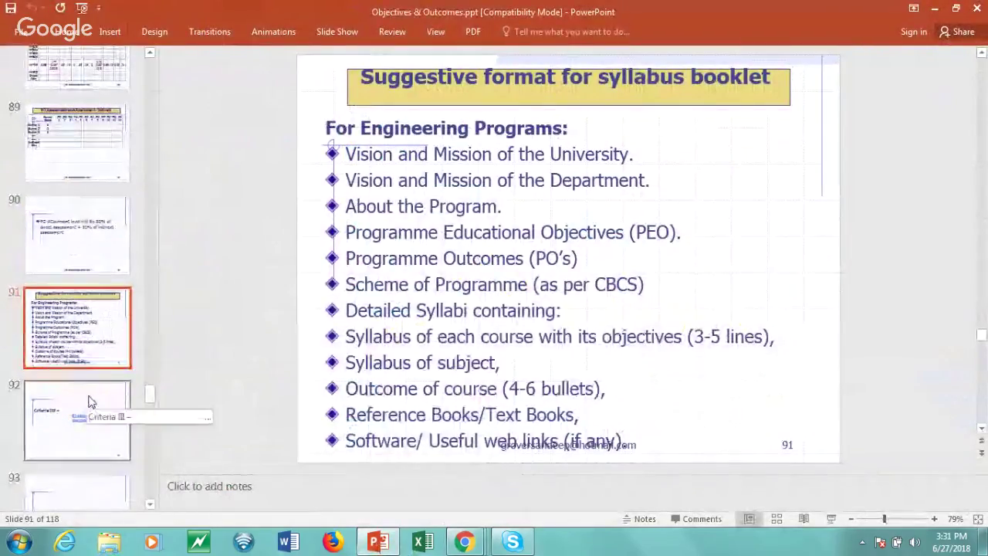
click(85, 349)
scroll(82, 397, down, 1)
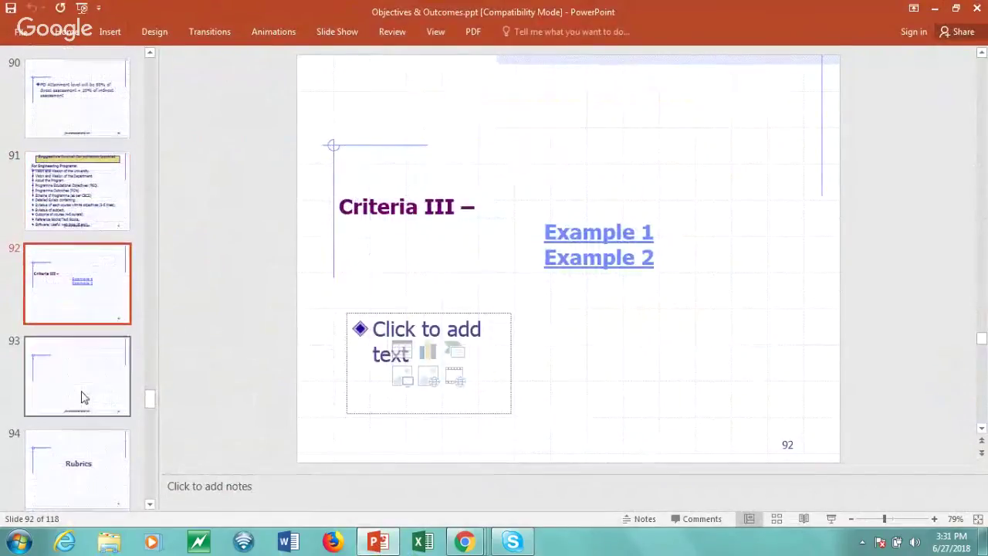
click(82, 396)
scroll(85, 409, down, 1)
click(87, 418)
scroll(96, 414, down, 1)
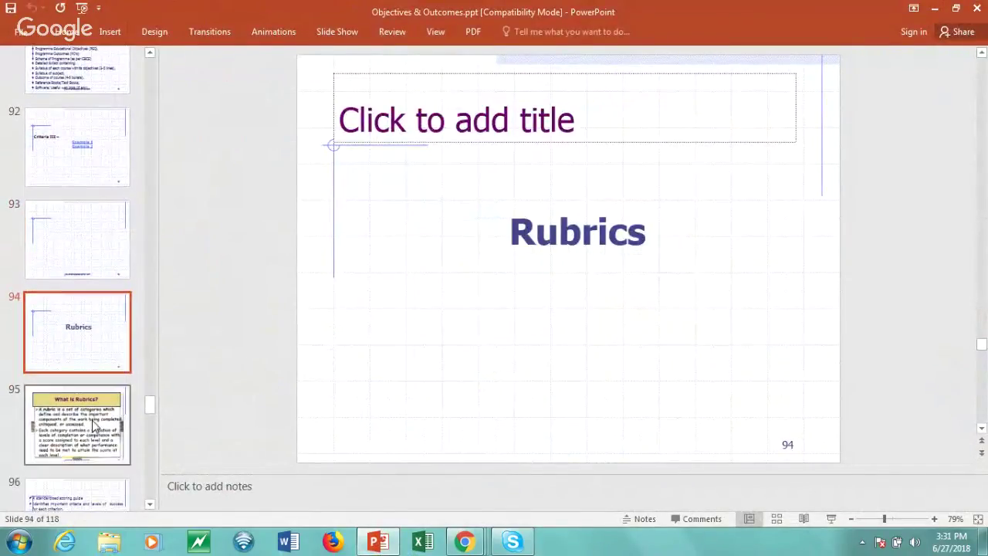
click(93, 416)
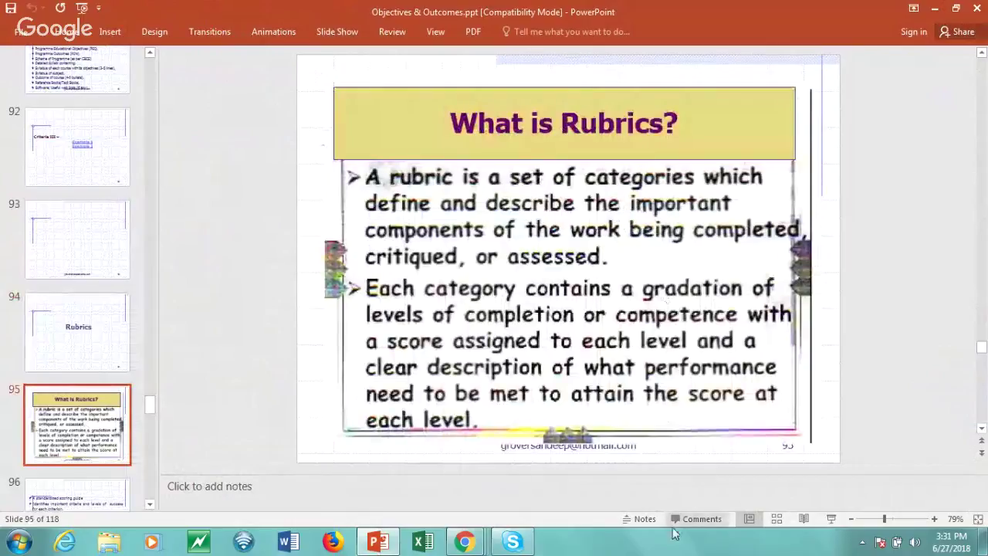
click(830, 519)
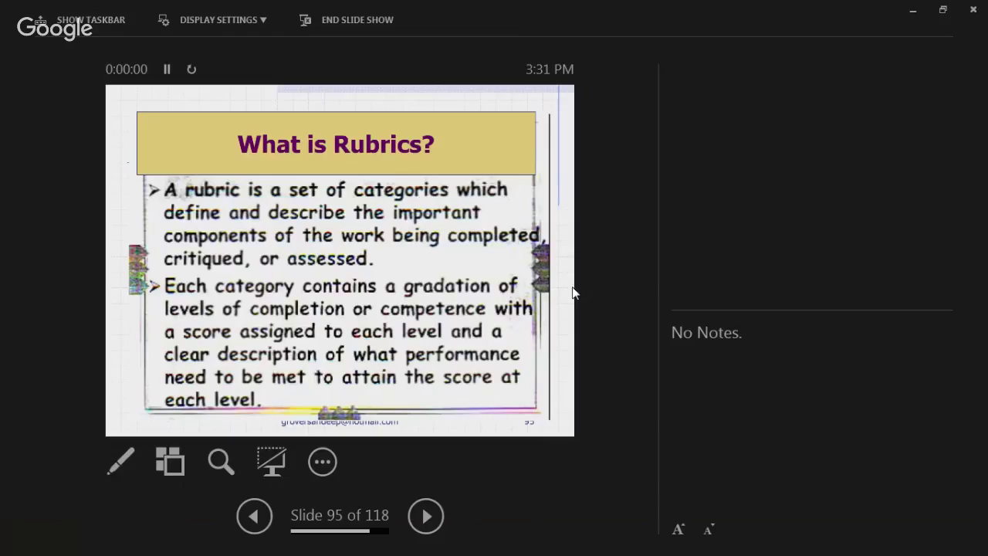